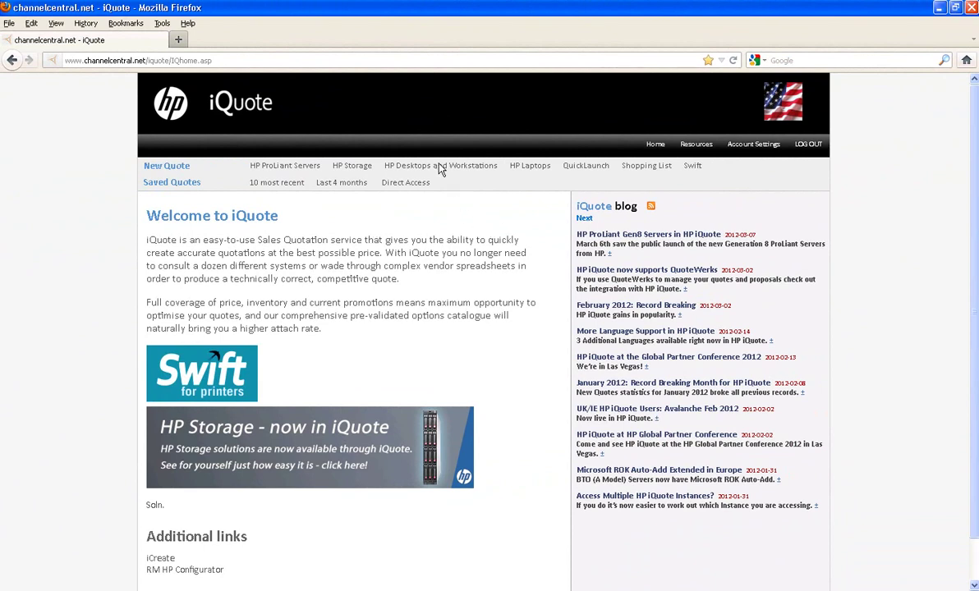
From HP Laptops, start configuring the EliteBook 8460p Smart Buy LJ465UT at $1,579.00.
left_click(527, 171)
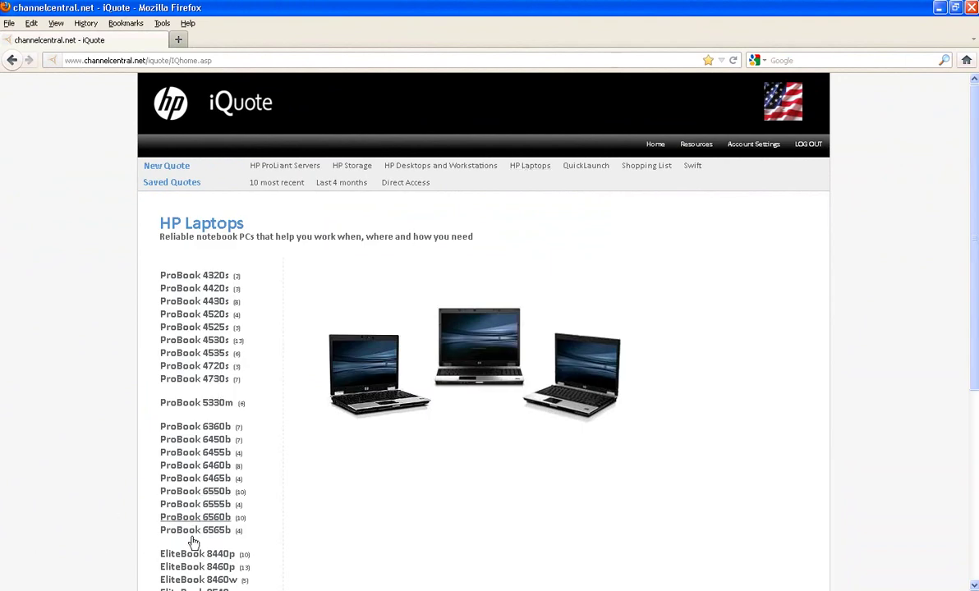
left_click(194, 569)
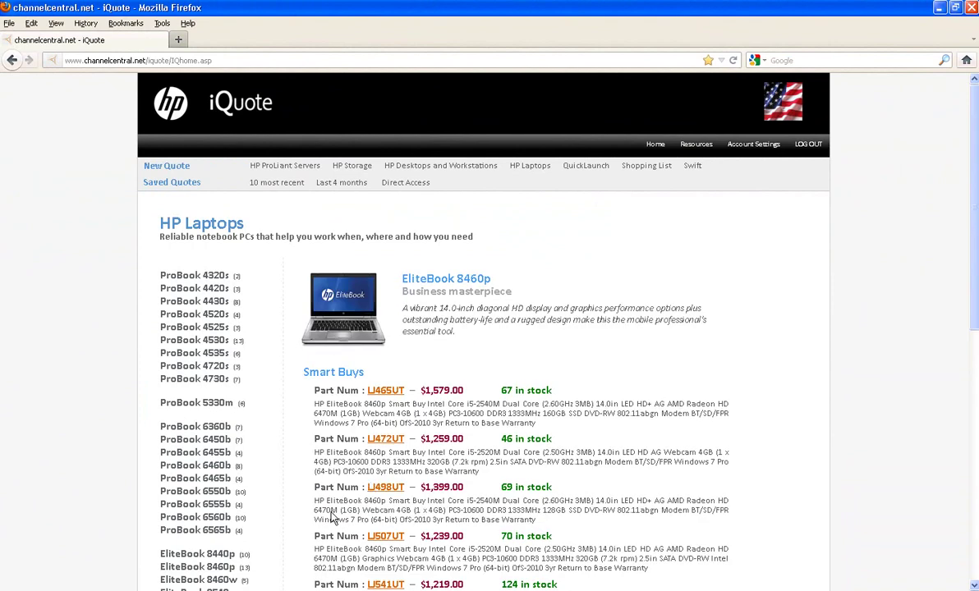
left_click(388, 395)
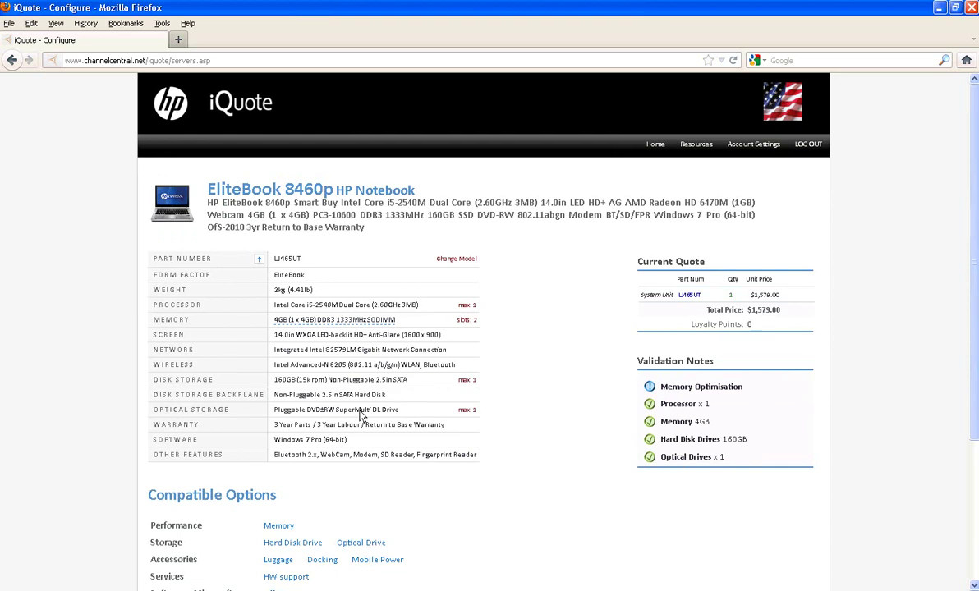
Add Mobile Power options AU155AA adapter and QK639AA battery, qty 1 each, bringing the total to $1,857.00.
scroll(535, 404, "down", 3)
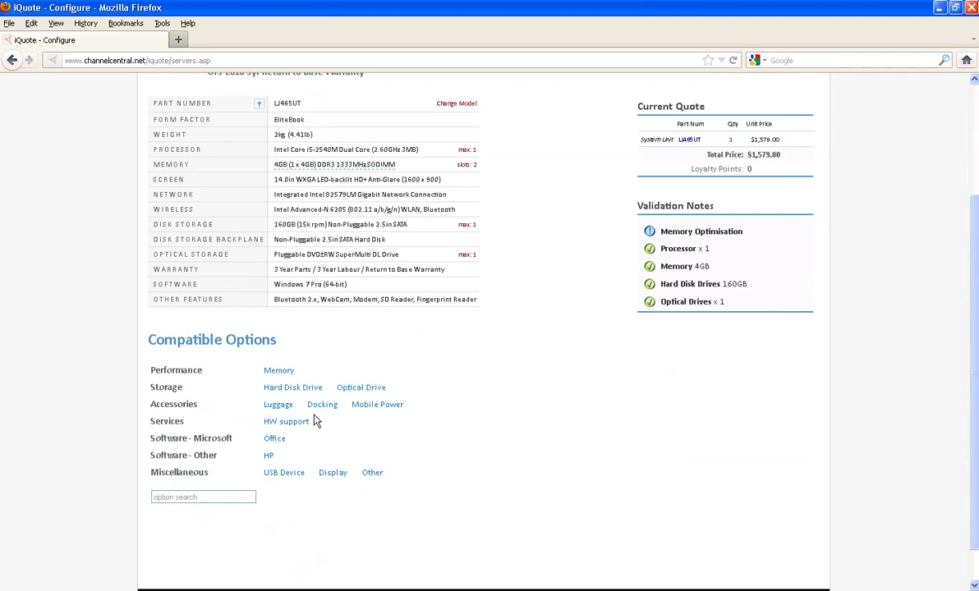
left_click(371, 411)
scroll(451, 411, "down", 5)
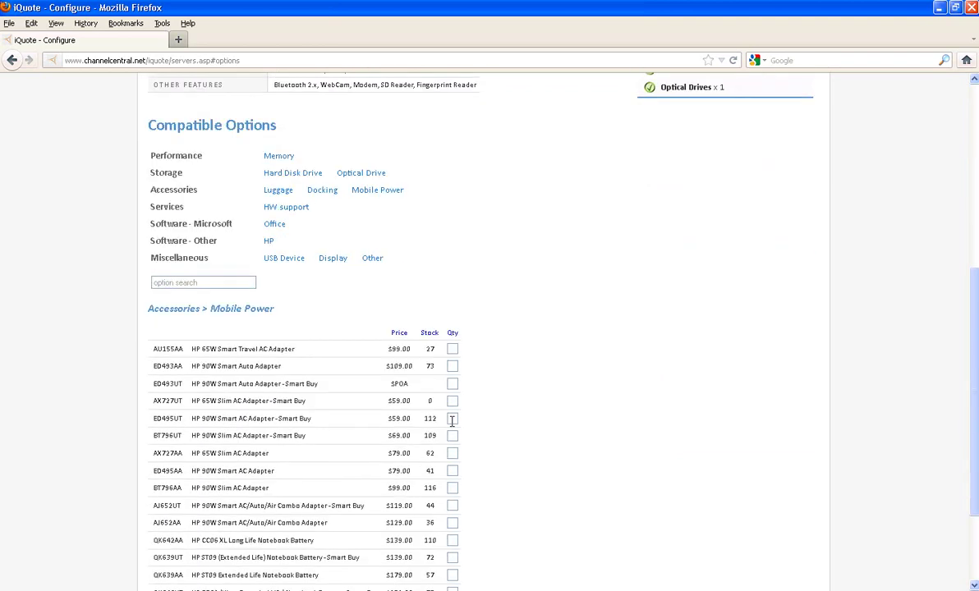
left_click(451, 349)
type("1")
scroll(528, 439, "down", 2)
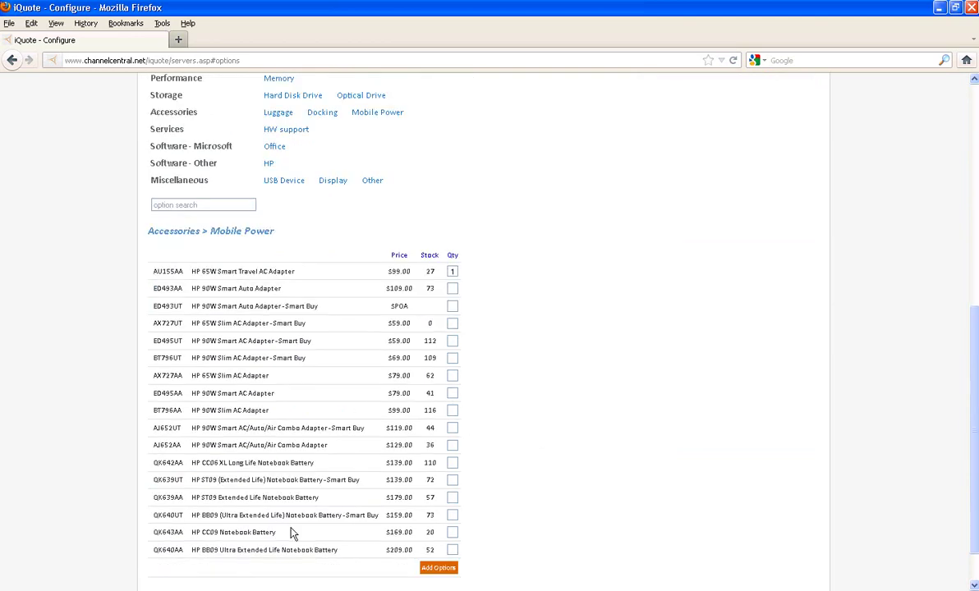
left_click(452, 498)
left_click(438, 568)
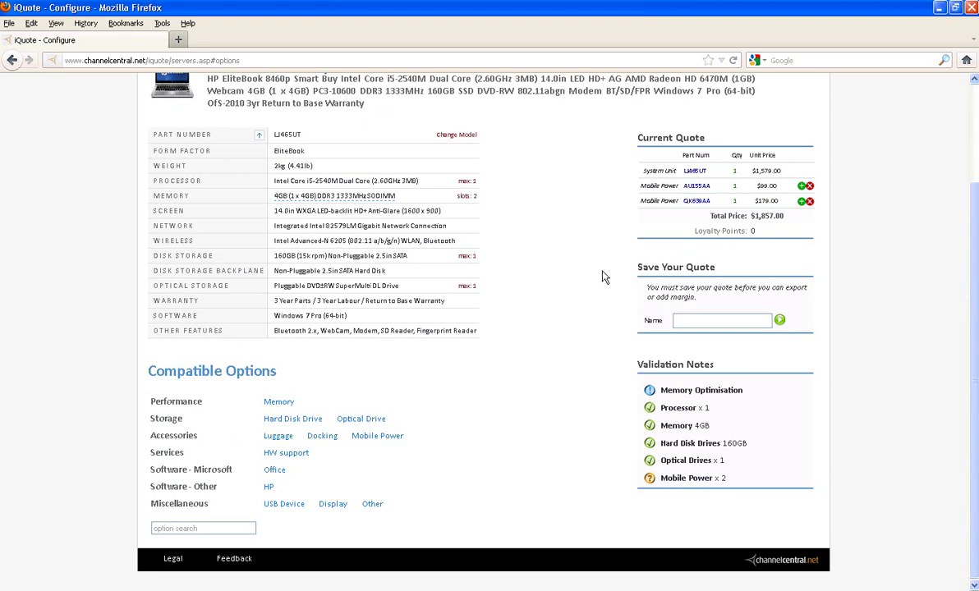
Save quote '8460p', then generate an XML - QuoteWerks export with Margin 5.
type("84")
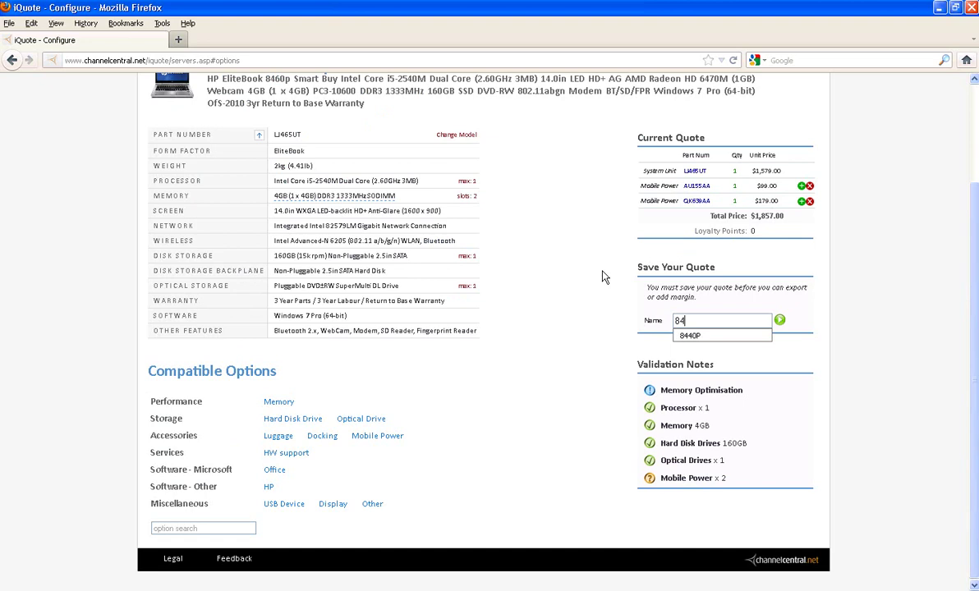
type("60p")
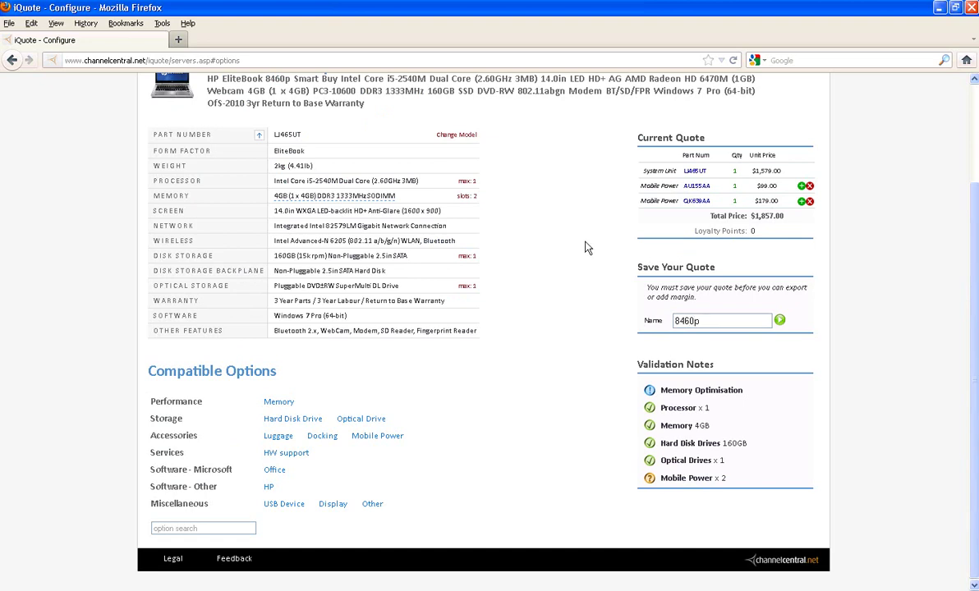
left_click(778, 319)
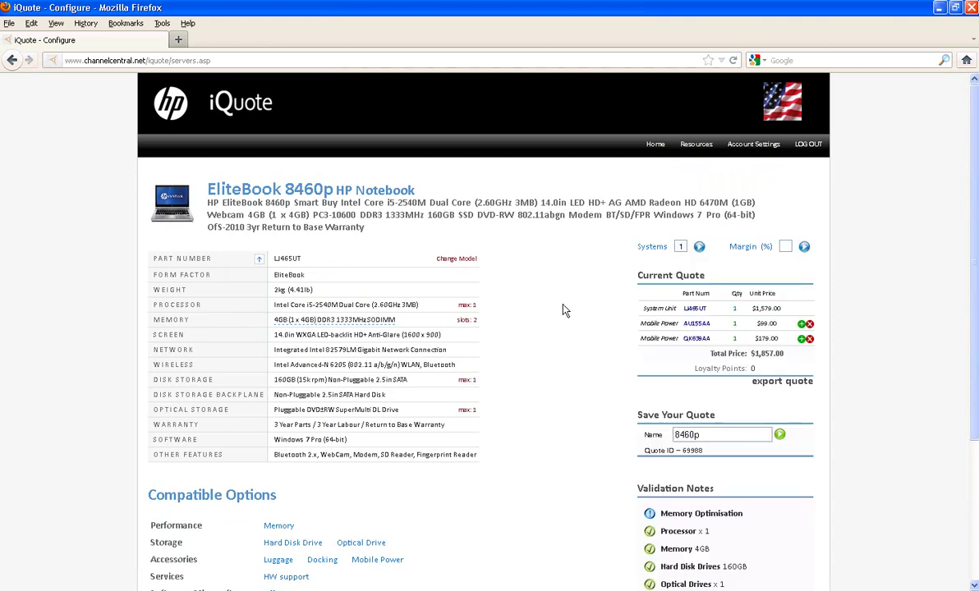
left_click(770, 384)
left_click(760, 447)
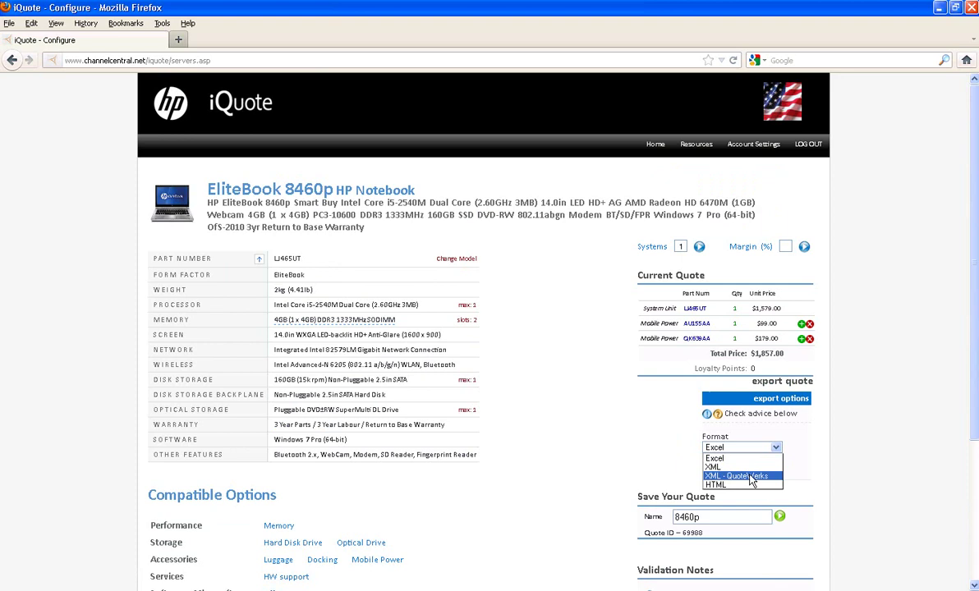
left_click(751, 479)
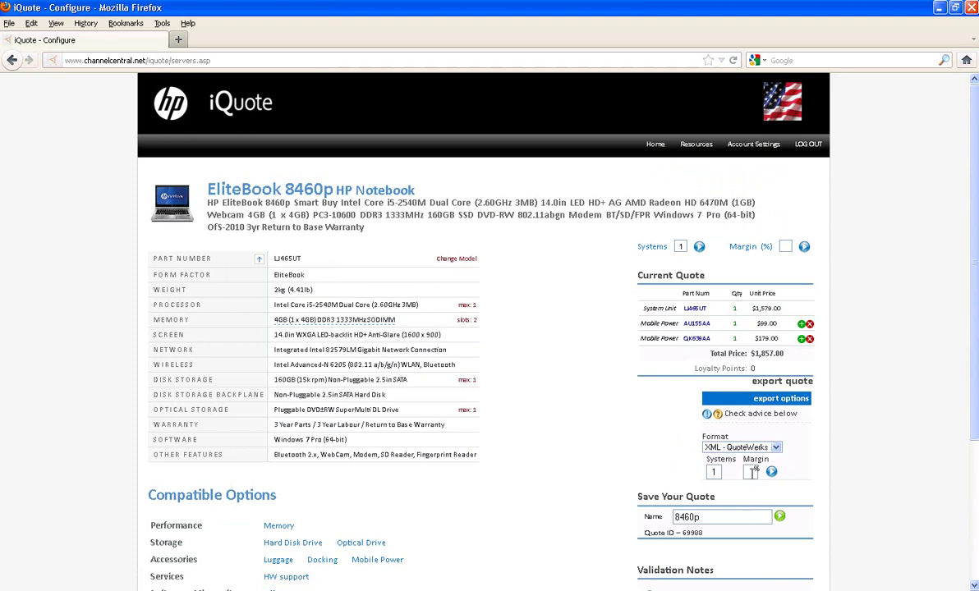
left_click(750, 473)
type("5")
left_click(772, 472)
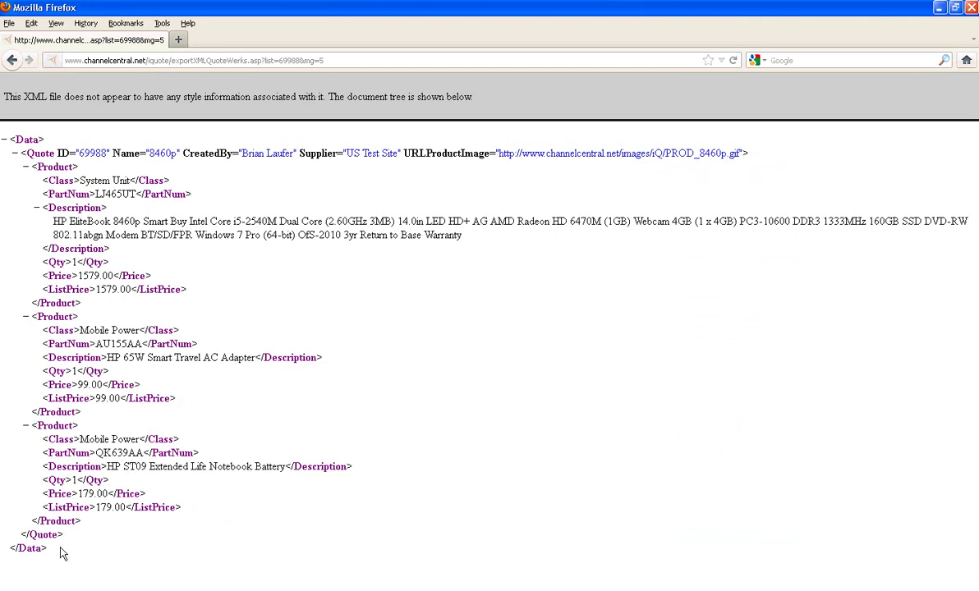
Drag-select the entire exported XML for quote 69988 in Firefox.
left_click_drag(62, 555, 10, 131)
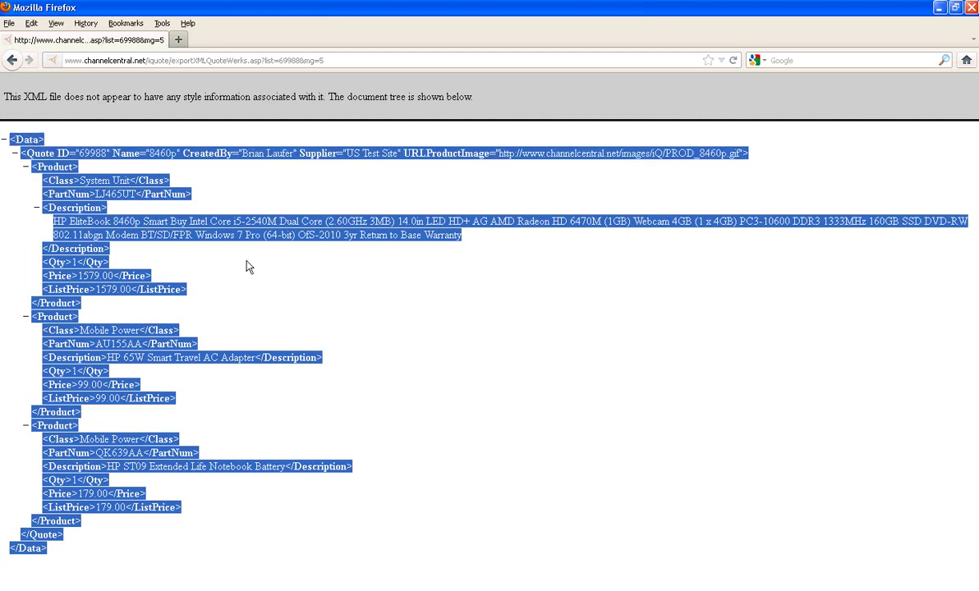
Paste the copied iQuote XML into the HP iQuote Importer and import the three SYNNEX lines.
left_click(575, 587)
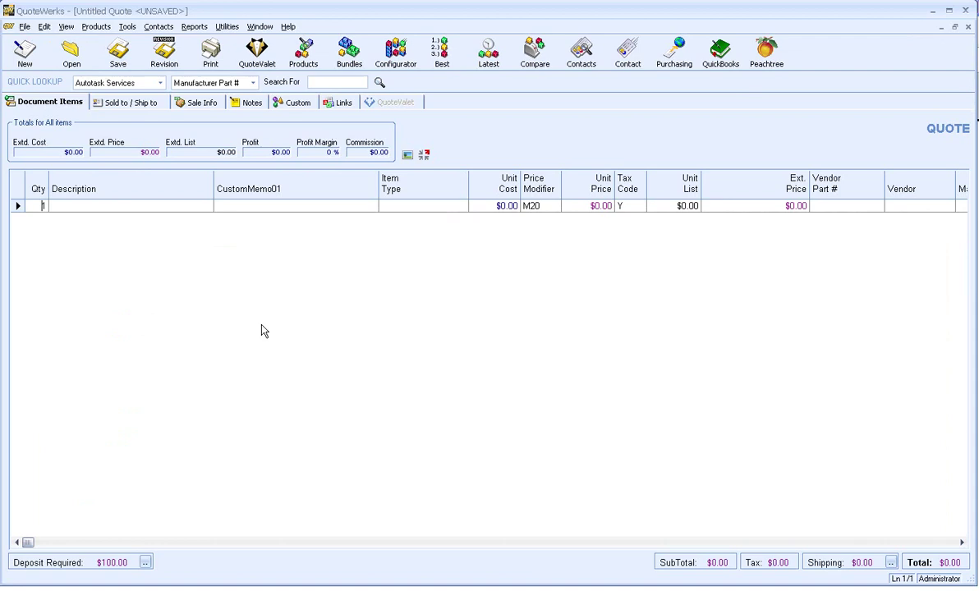
left_click(127, 27)
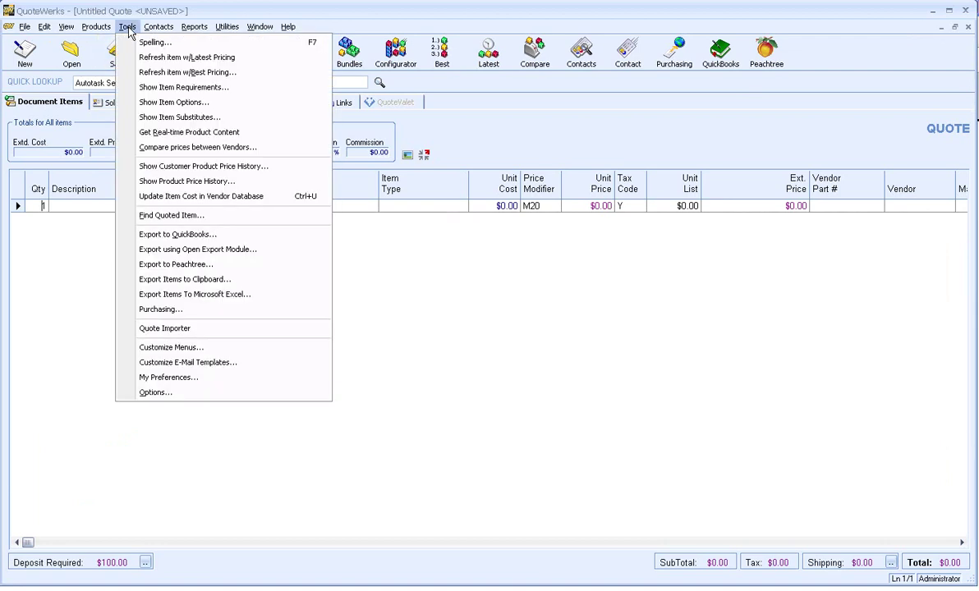
left_click(169, 327)
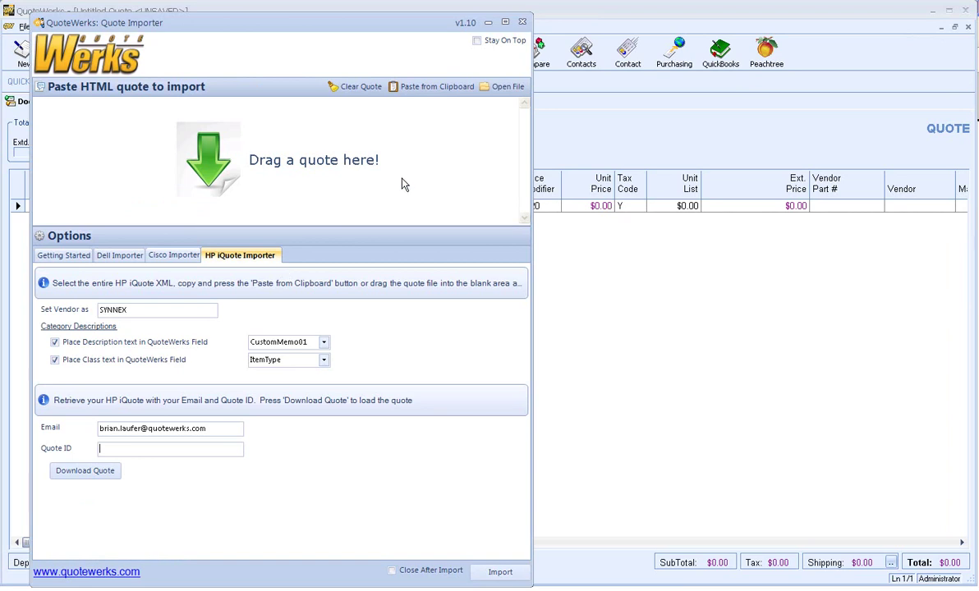
left_click(403, 89)
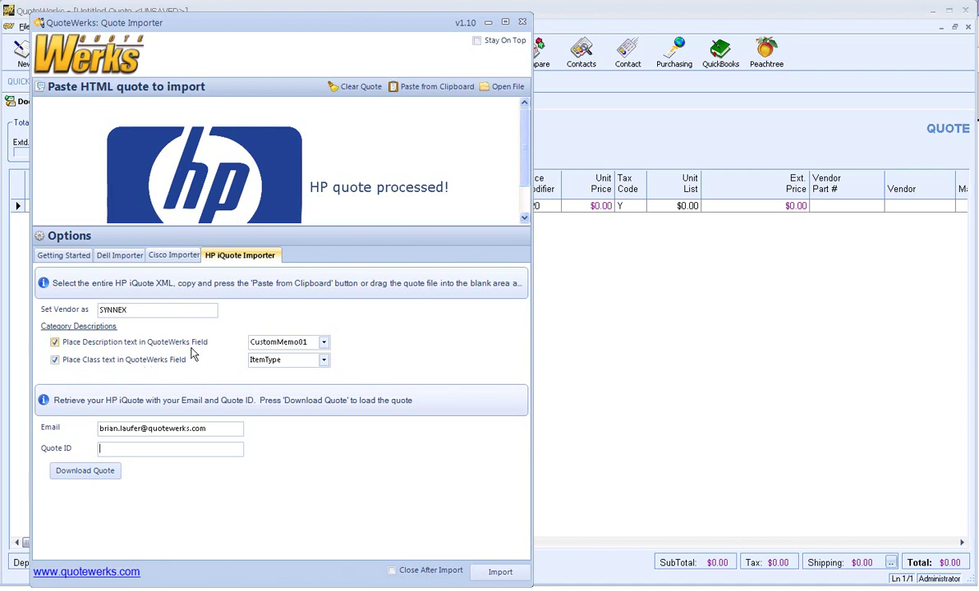
left_click(500, 572)
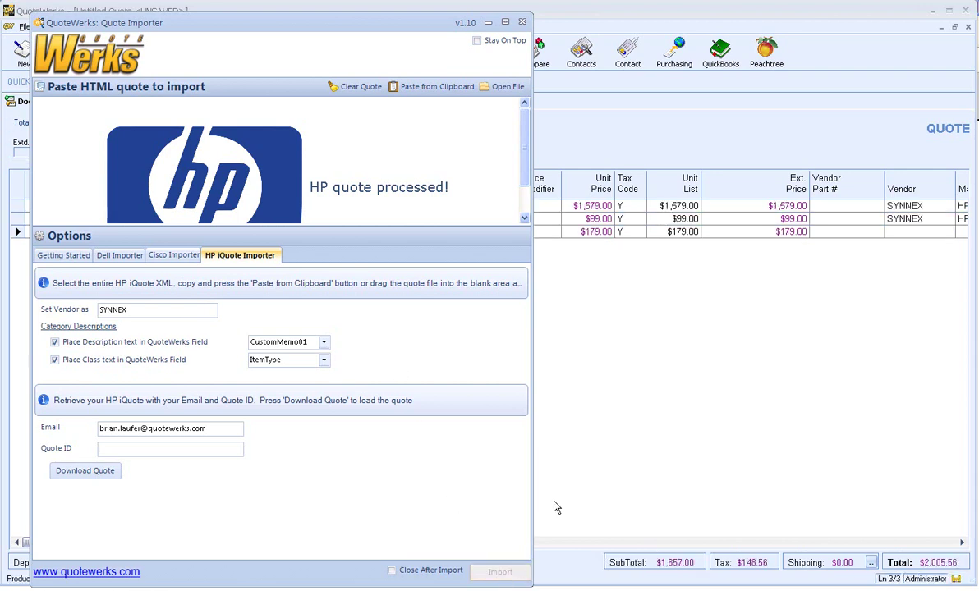
left_click(673, 427)
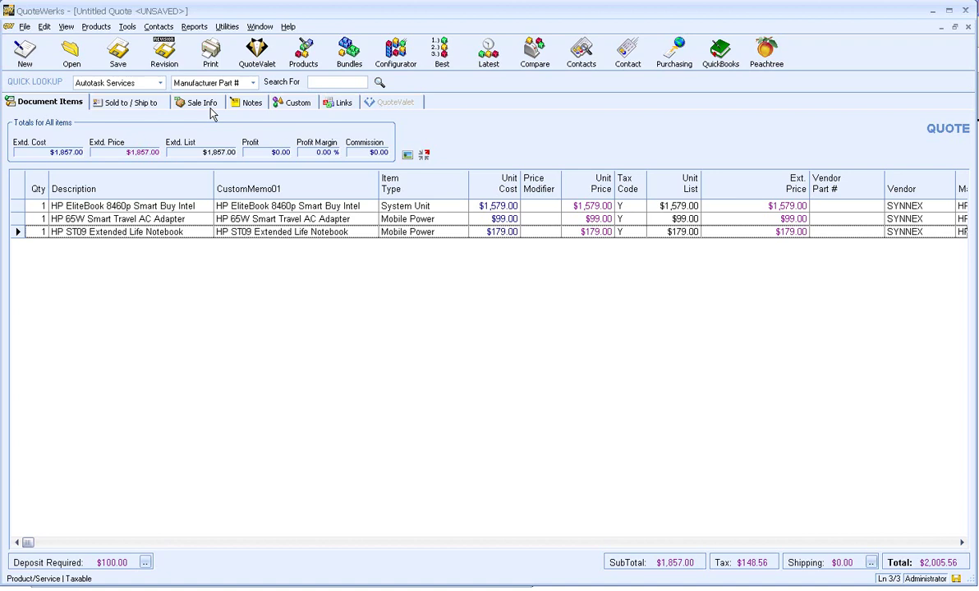
Print-preview the three-line HP quote totalling $2,005.56, then close the preview.
left_click(211, 52)
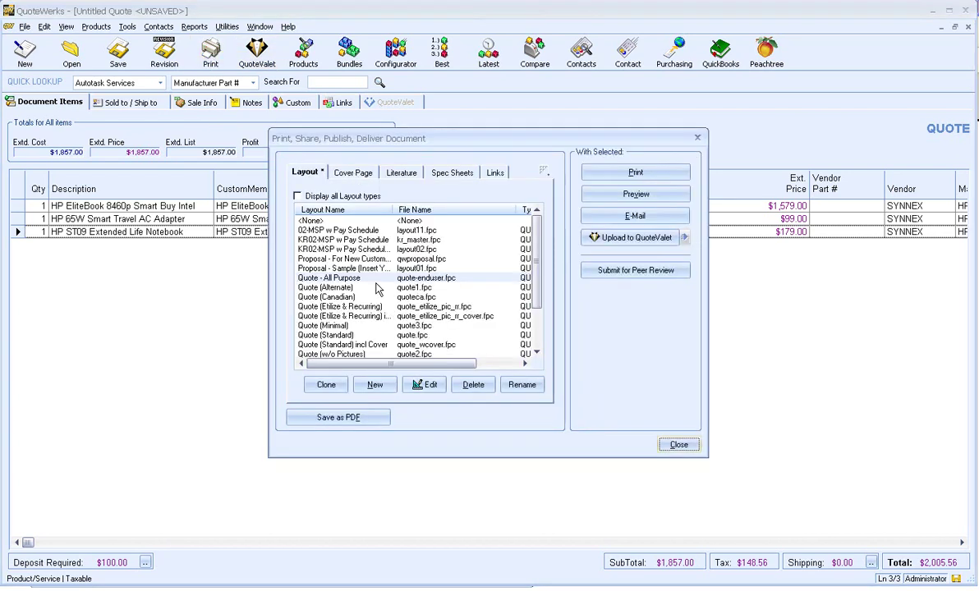
left_click(624, 195)
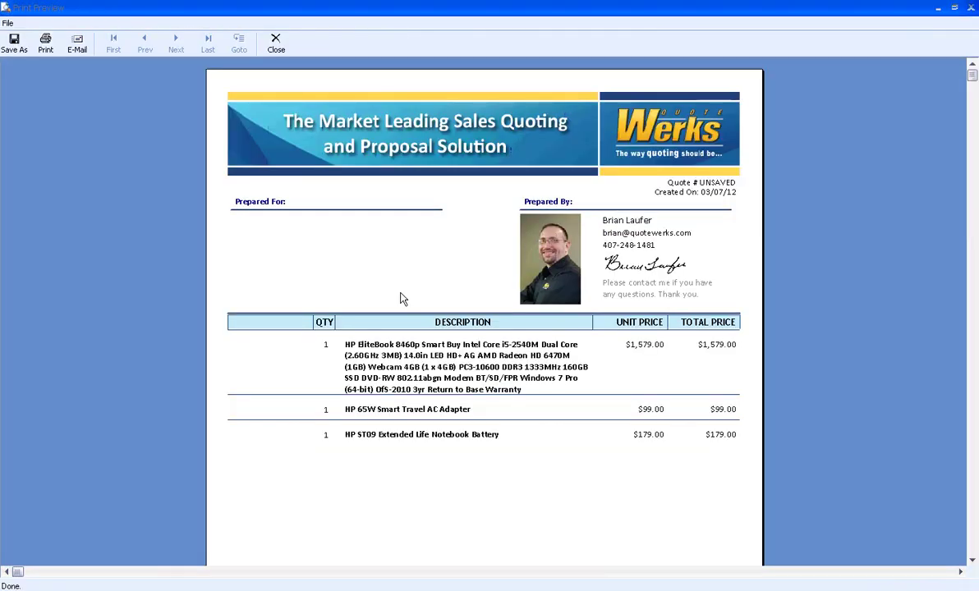
left_click(275, 44)
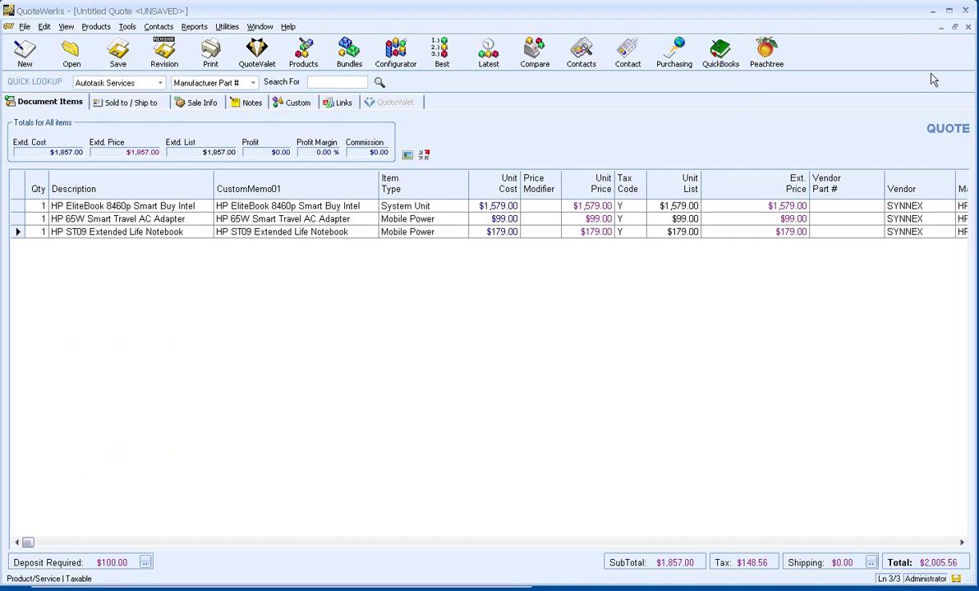
In a new quote, import exportXML.asp.xml's five ProBook 6360b lines, totalling $1,420.20.
left_click(25, 54)
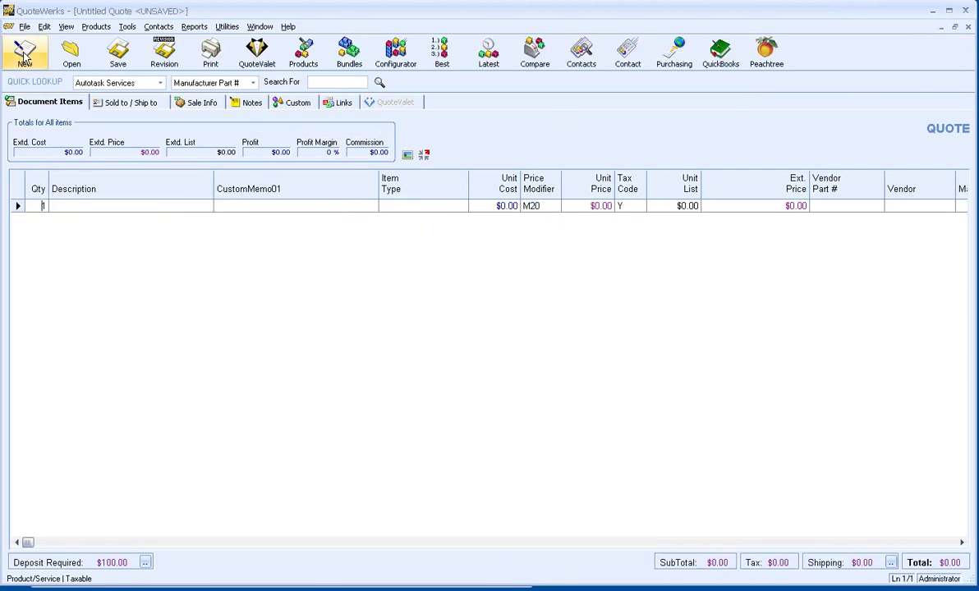
left_click(934, 12)
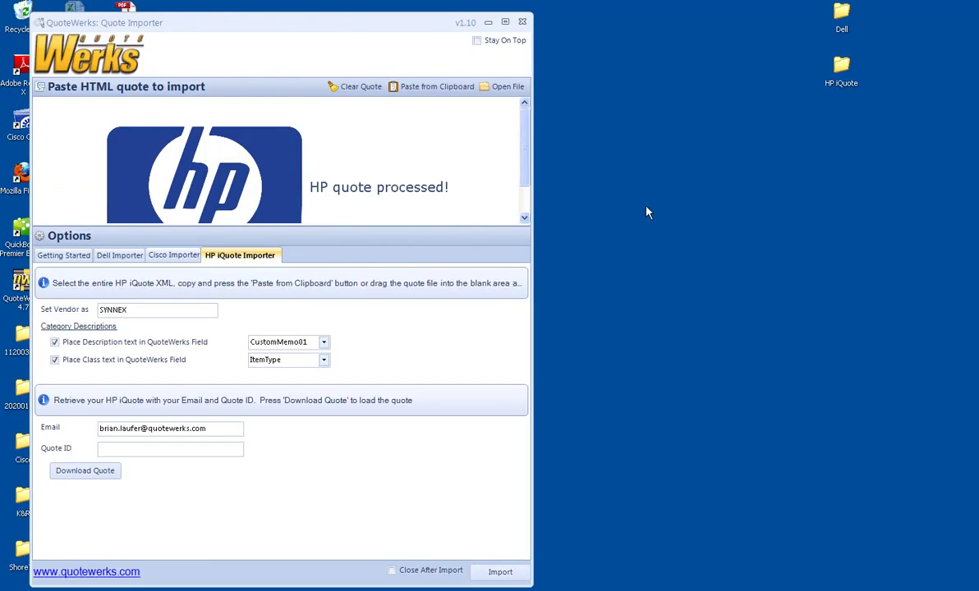
left_click(358, 87)
double_click(838, 74)
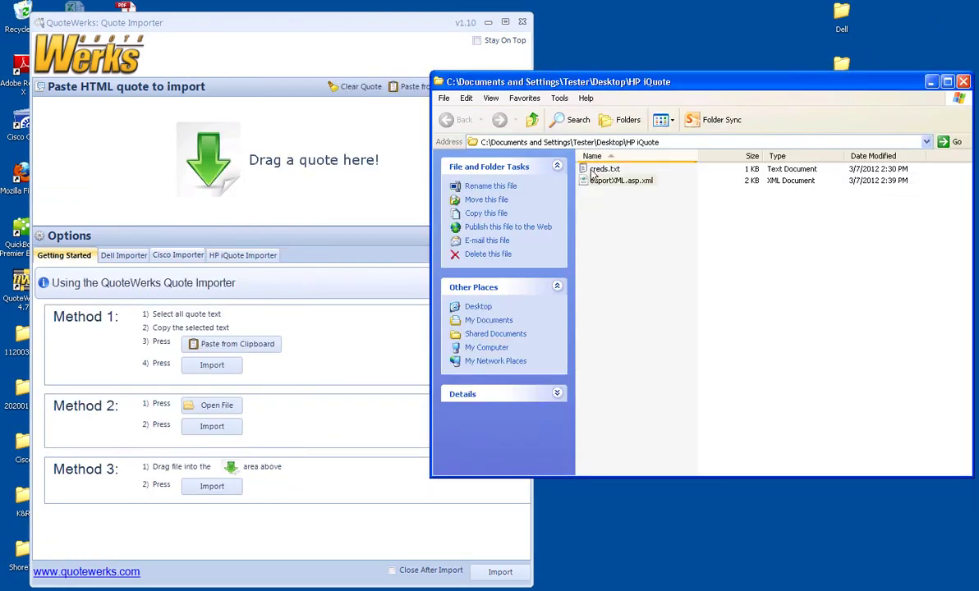
mouse_move(608, 181)
left_mouse_down()
mouse_move(273, 177)
mouse_move(252, 158)
left_mouse_up()
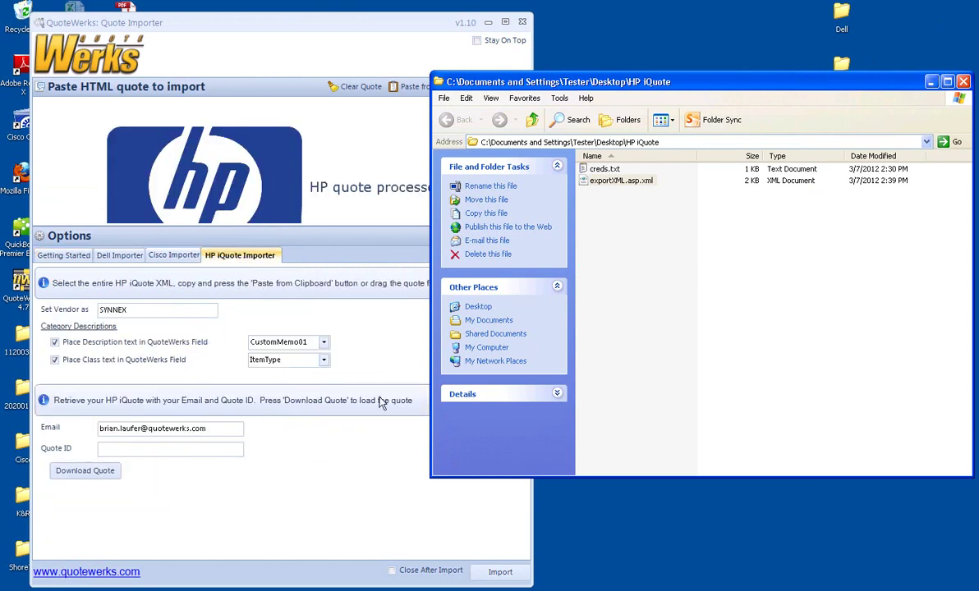
left_click(330, 442)
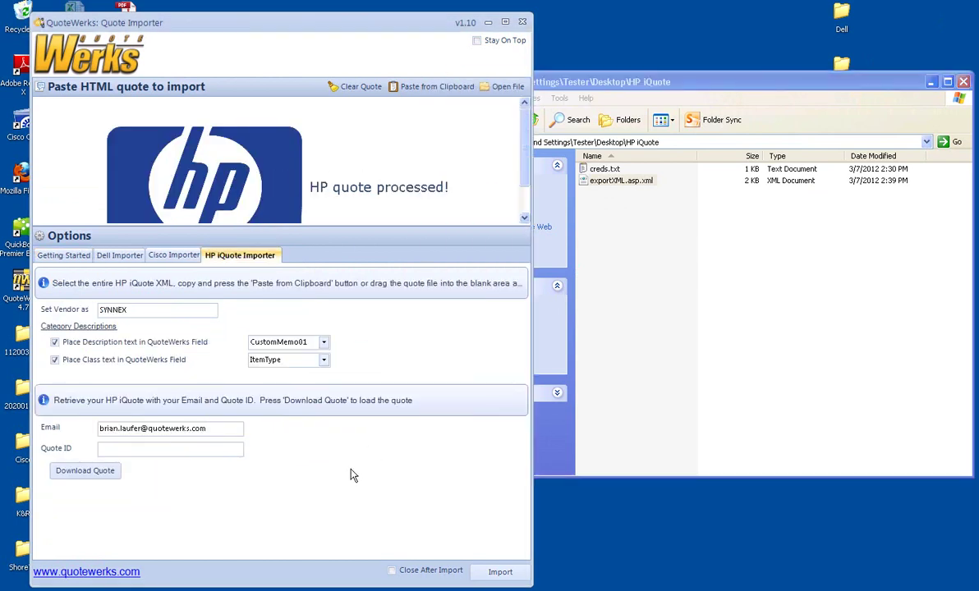
left_click(500, 572)
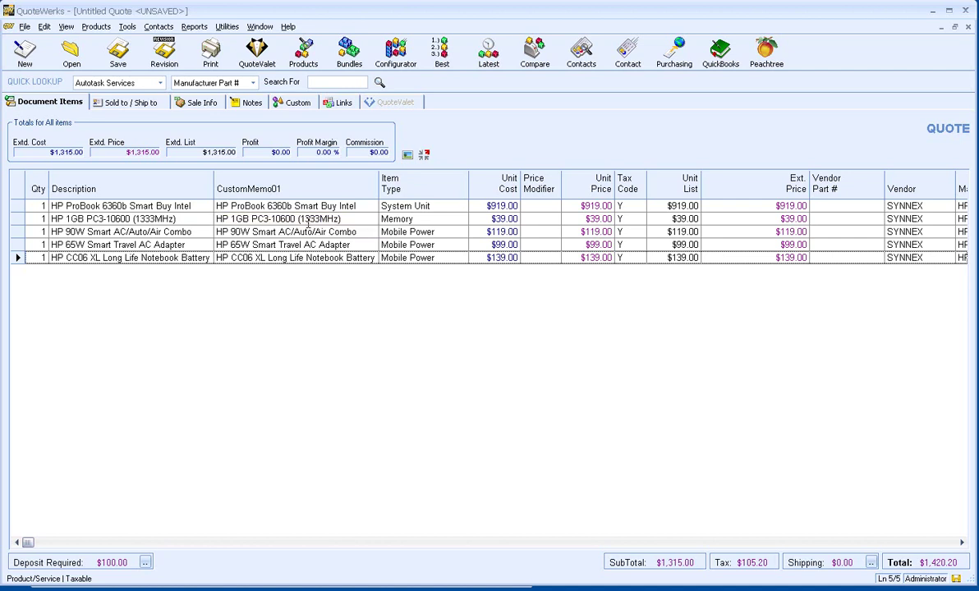
Open a new blank quote, clear the Quote Importer and show its HP iQuote Importer tab.
left_click(37, 51)
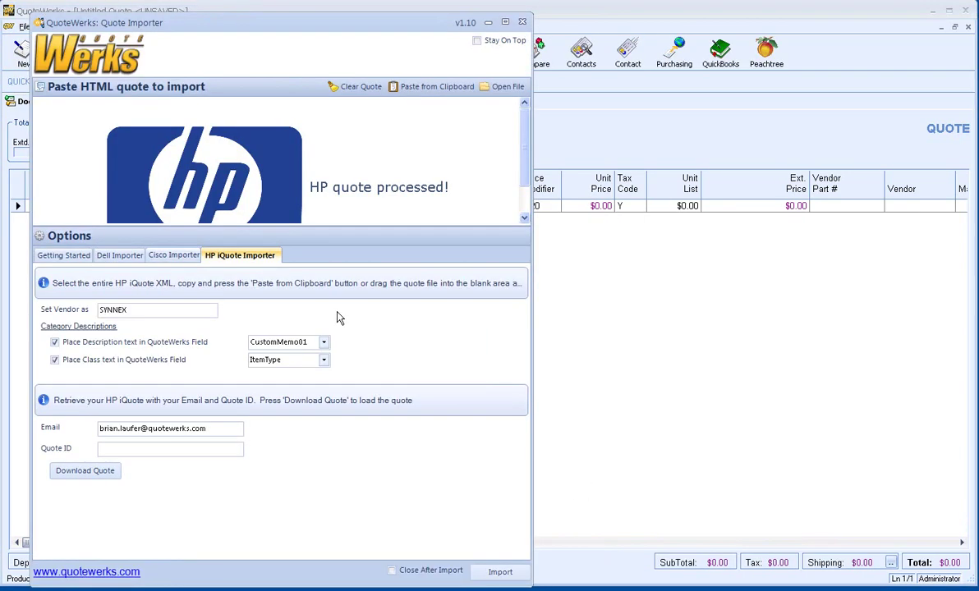
left_click(349, 87)
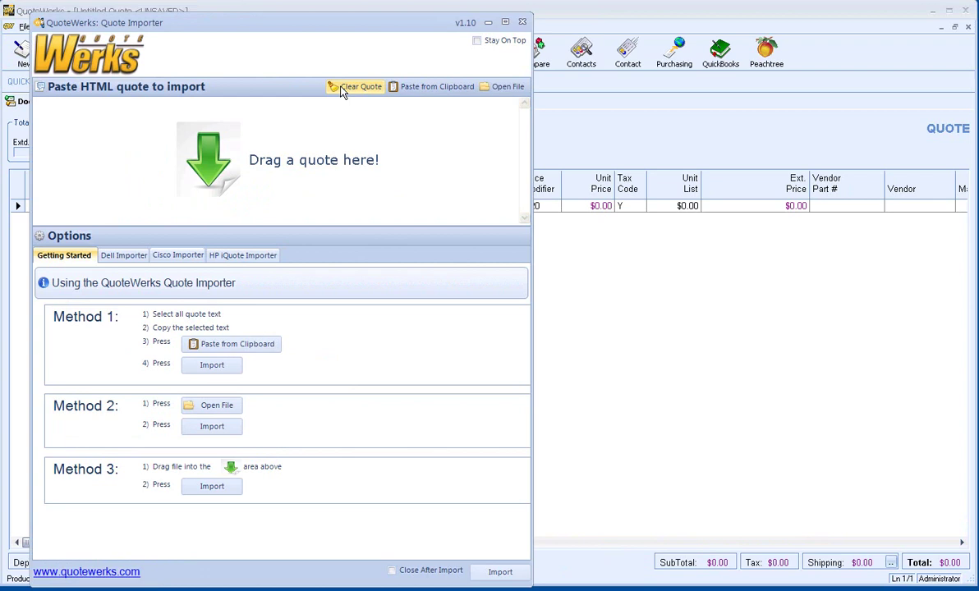
left_click(245, 257)
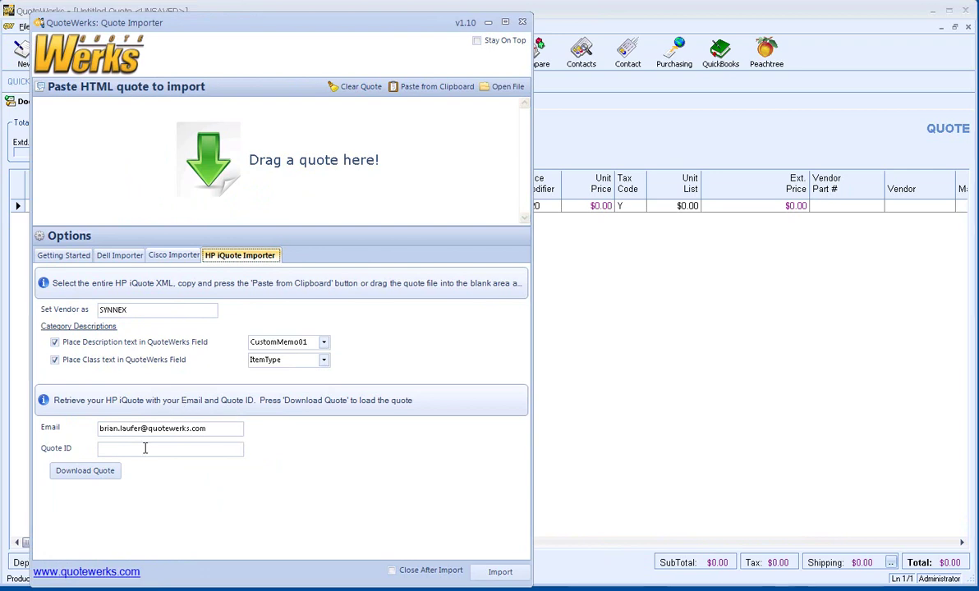
In Firefox, list the ten most recent iQuote quotes and copy quote ID 69975.
left_click(271, 585)
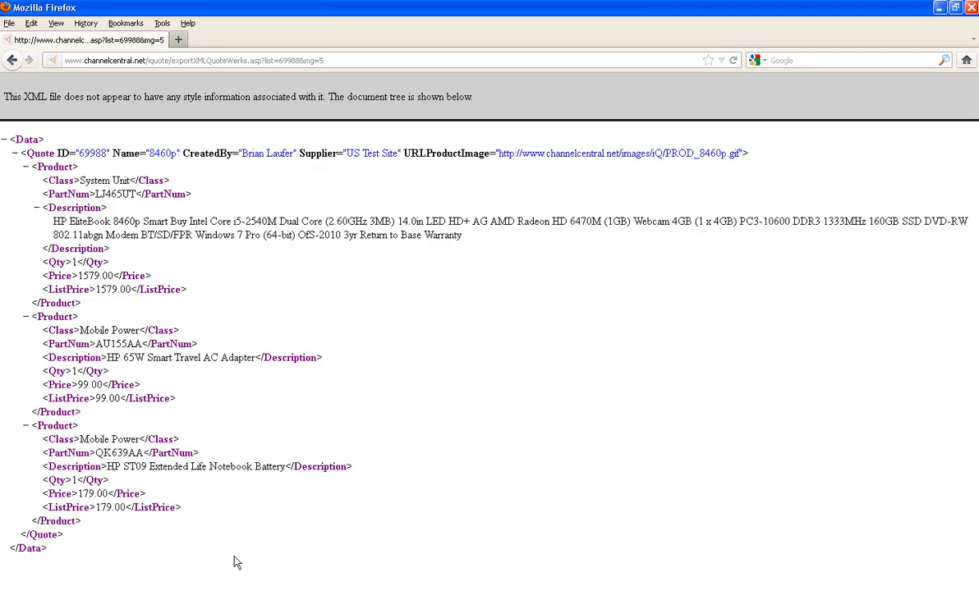
left_click(13, 60)
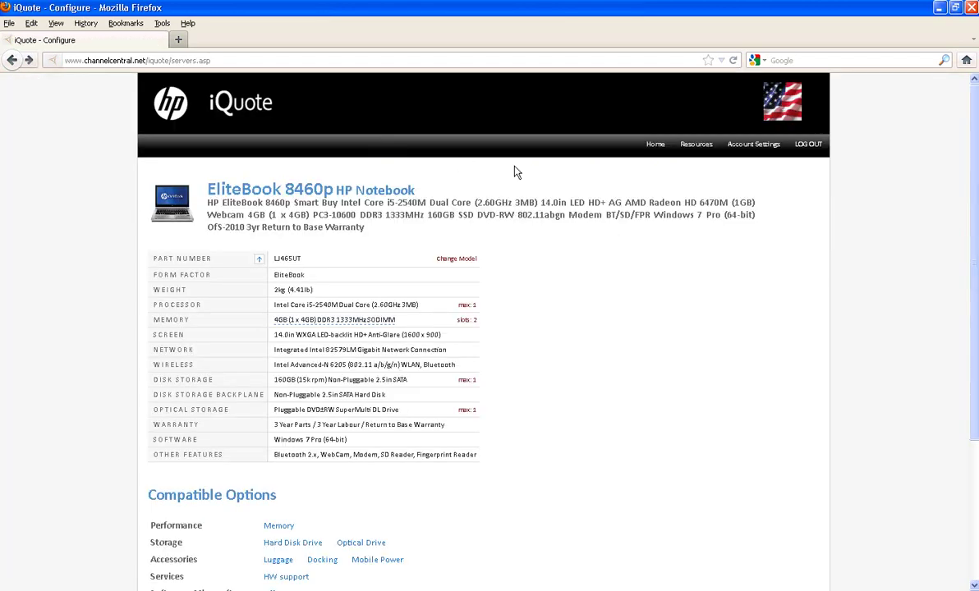
left_click(655, 145)
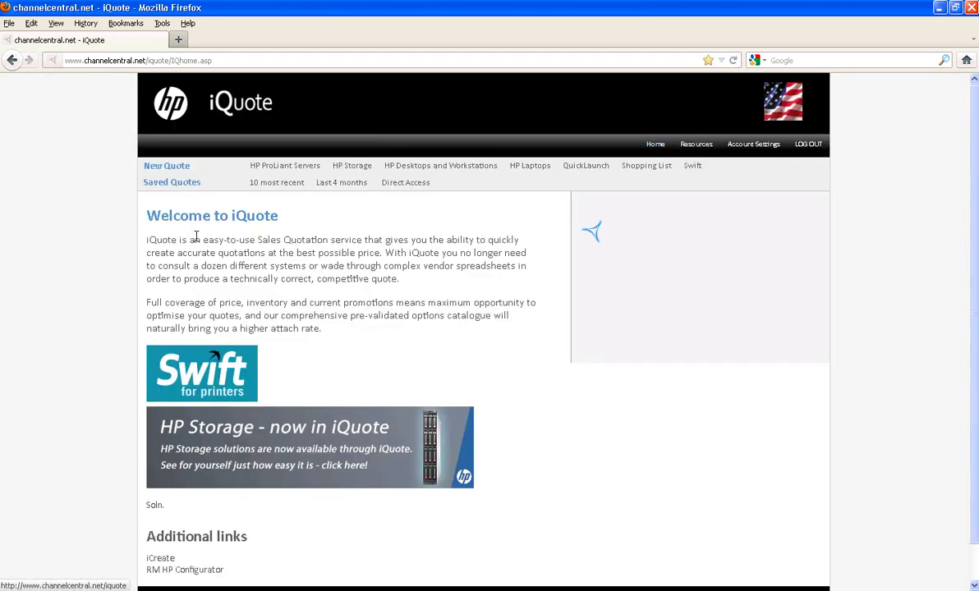
left_click(275, 185)
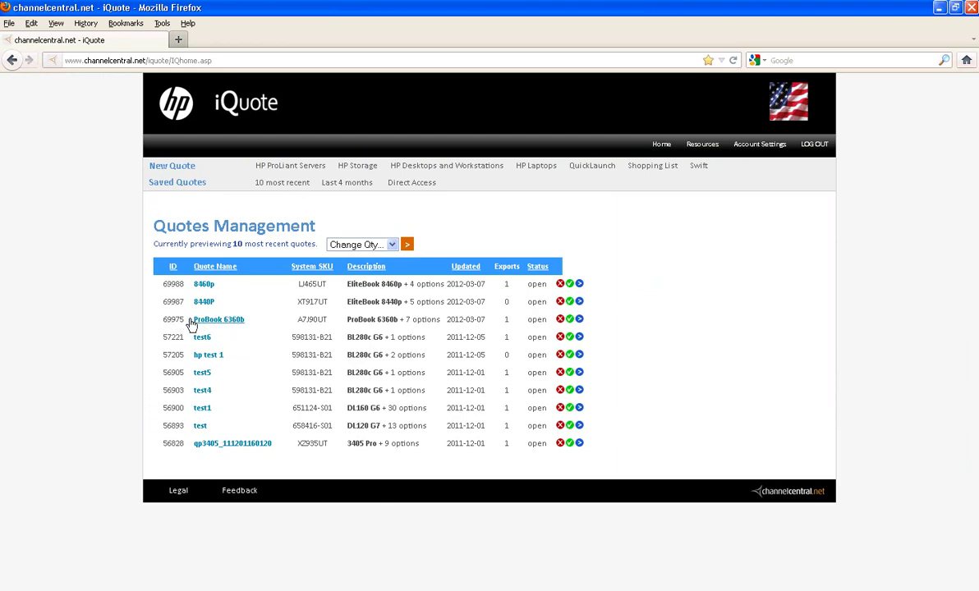
double_click(174, 319)
key("ctrl+c")
left_click(666, 589)
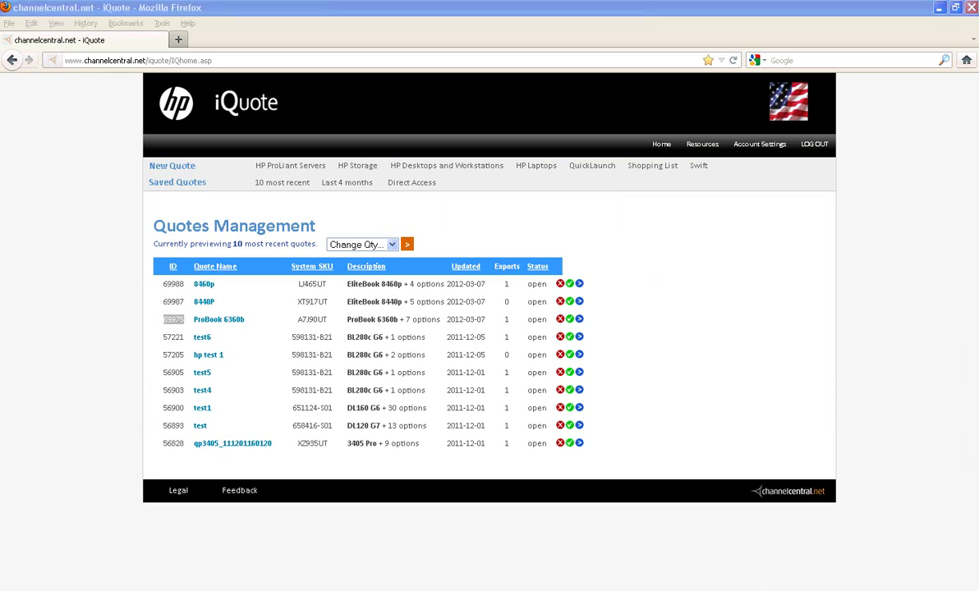
Paste quote ID 69975, download it and import its five ProBook 6360b lines ($1,420.20).
key("ctrl+v")
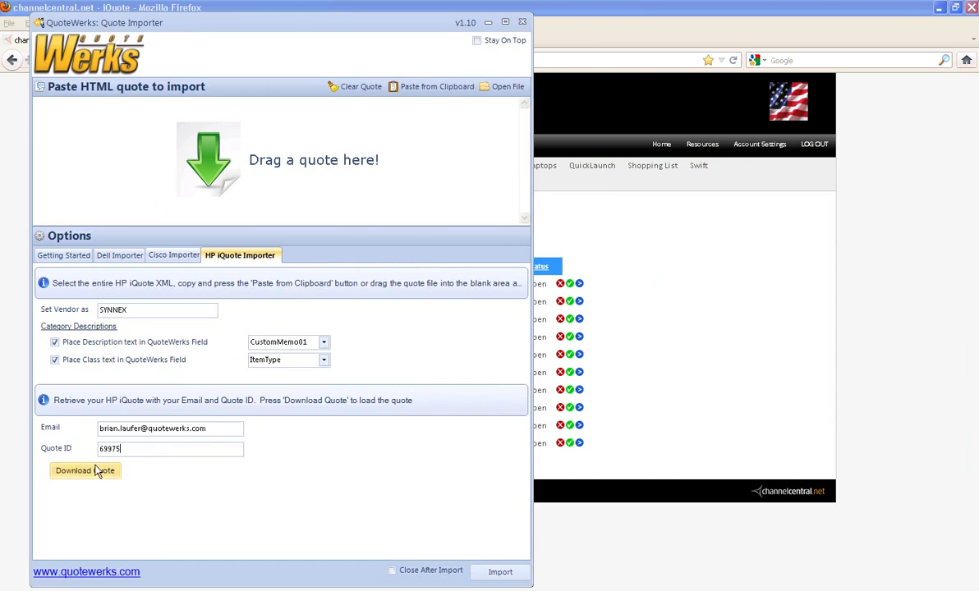
left_click(92, 471)
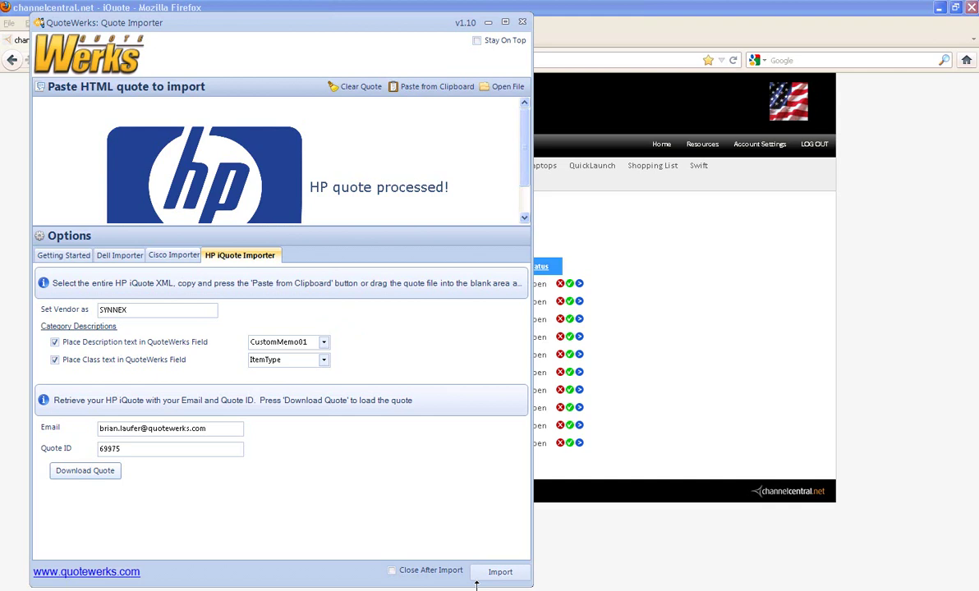
left_click(500, 571)
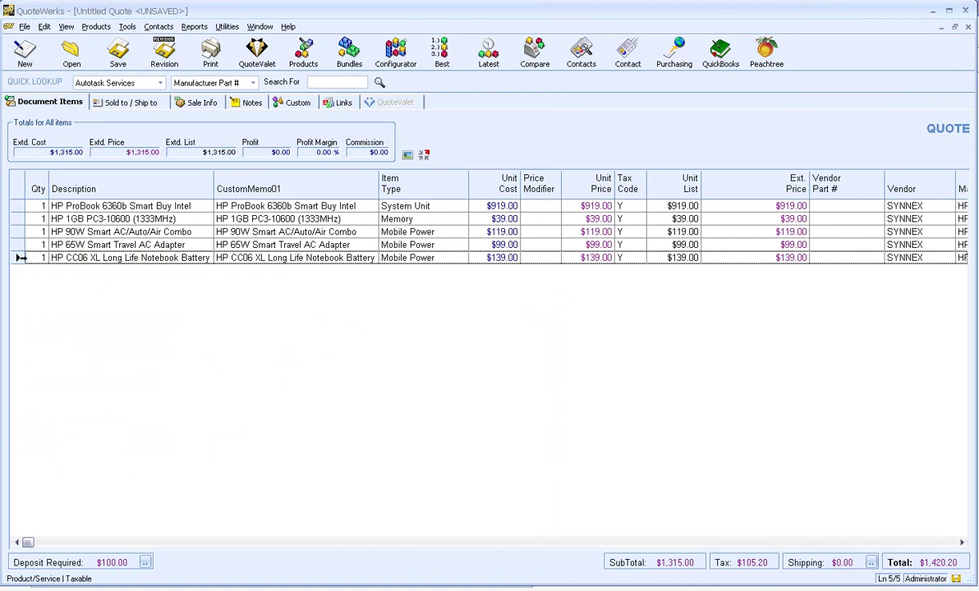
Assign SYNNEX part number 2952020 to the CC06 XL battery line to pull live SYNNEX pricing.
left_click(19, 258)
left_click(424, 154)
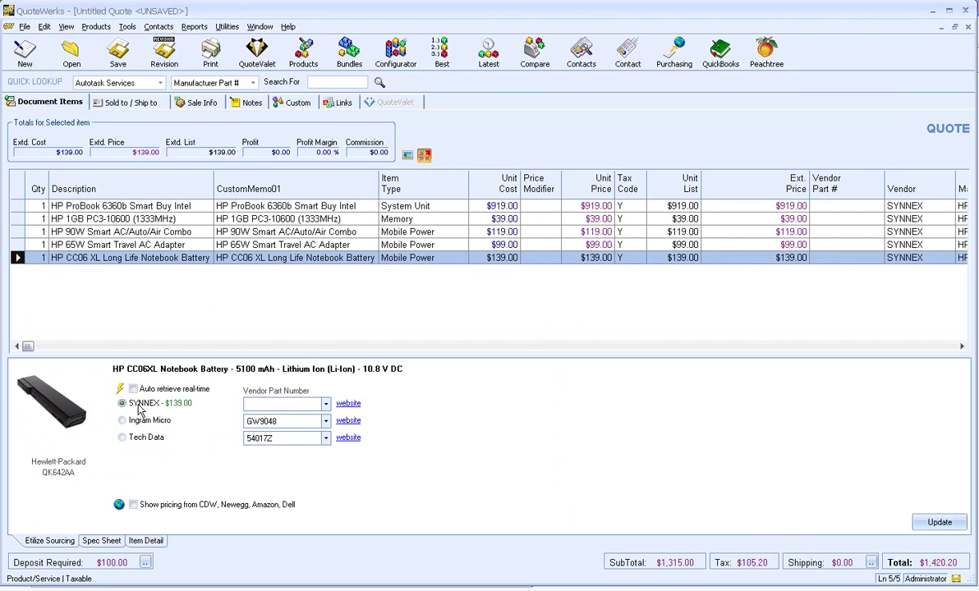
left_click(296, 404)
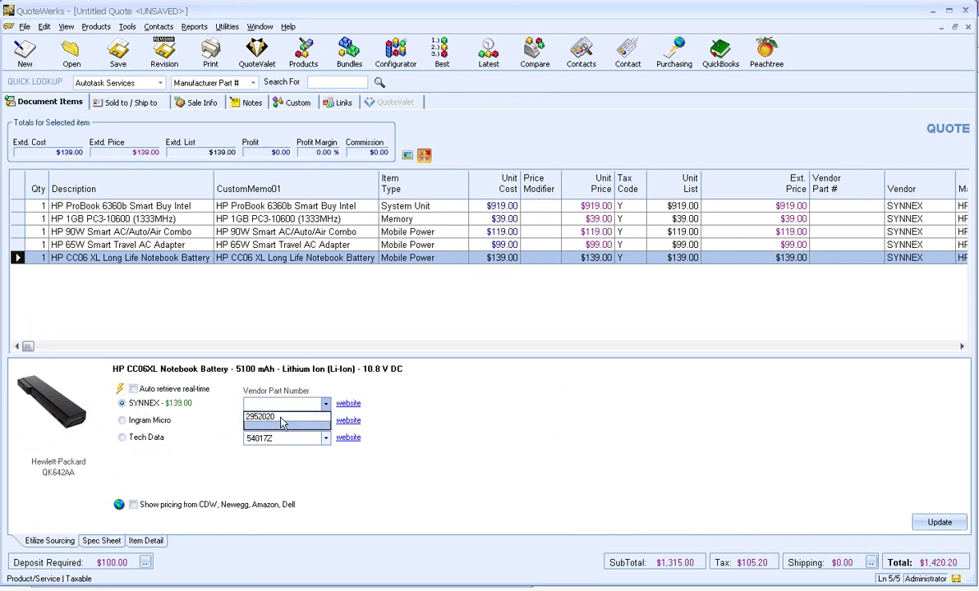
left_click(120, 391)
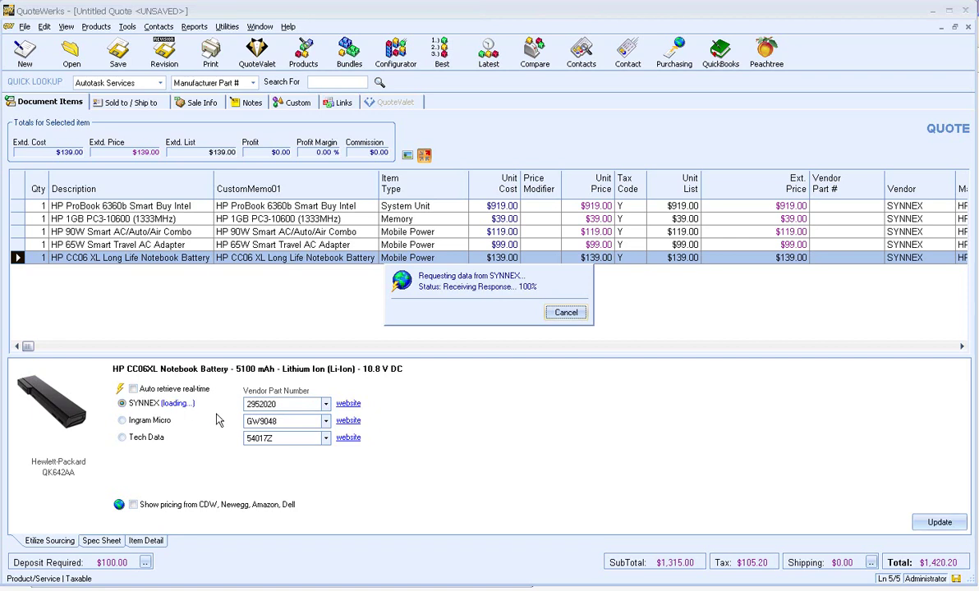